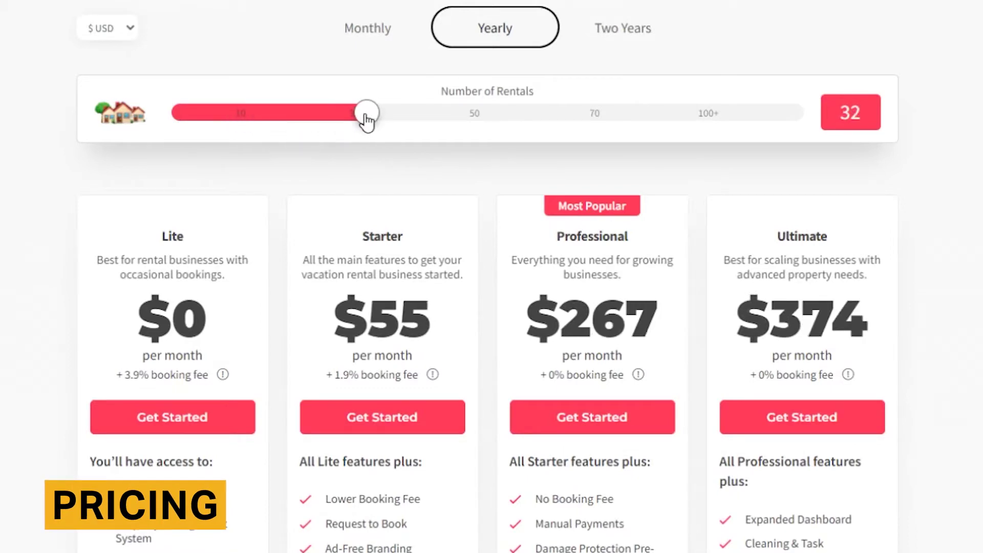
Switch pricing from Monthly to Two Years and set rentals to 50, showing Starter at $60.
{"action": "left_click", "coordinate": [389, 39]}
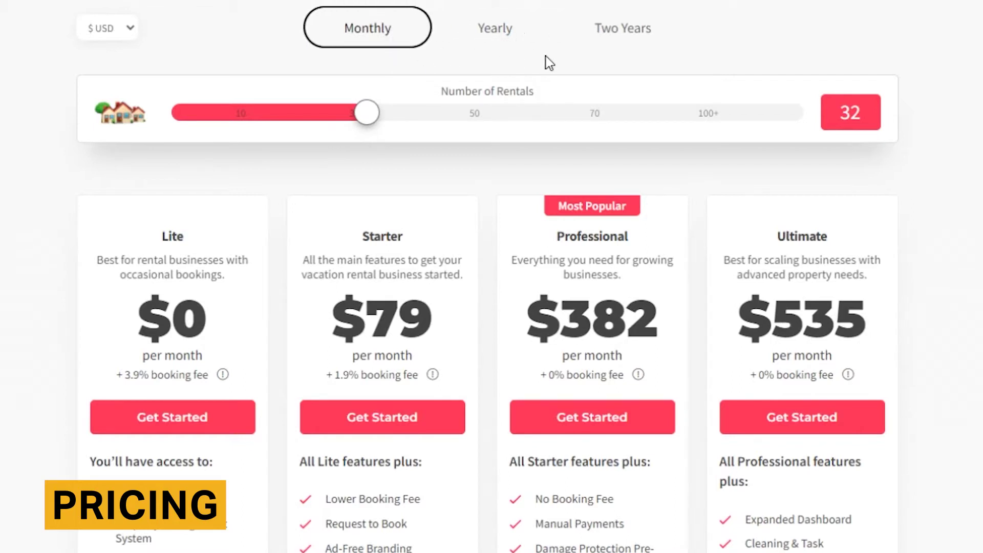
{"action": "left_click", "coordinate": [622, 39]}
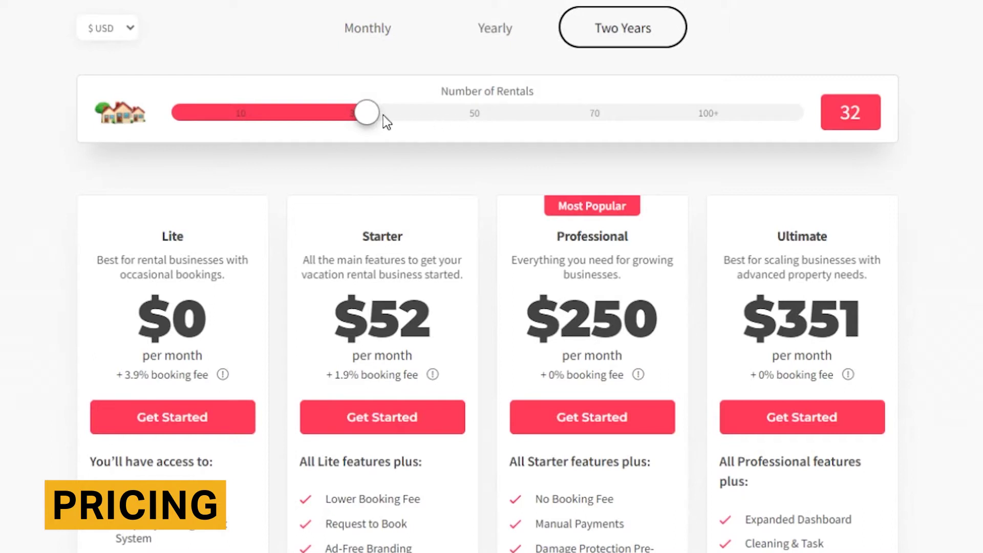
{"action": "left_click_drag", "start_coordinate": [377, 123], "coordinate": [478, 118]}
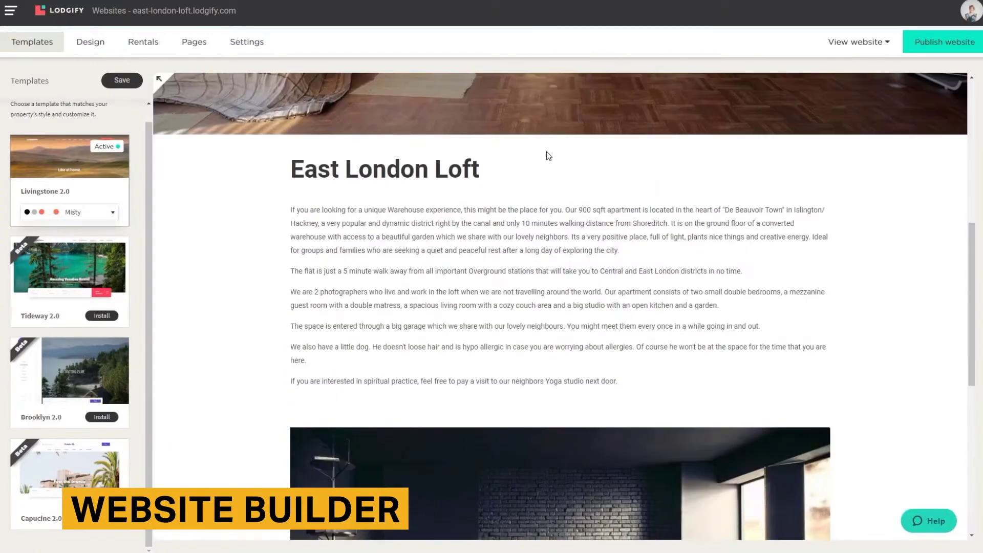
{"action": "scroll", "coordinate": [546, 151], "scroll_direction": "up", "scroll_amount": 3}
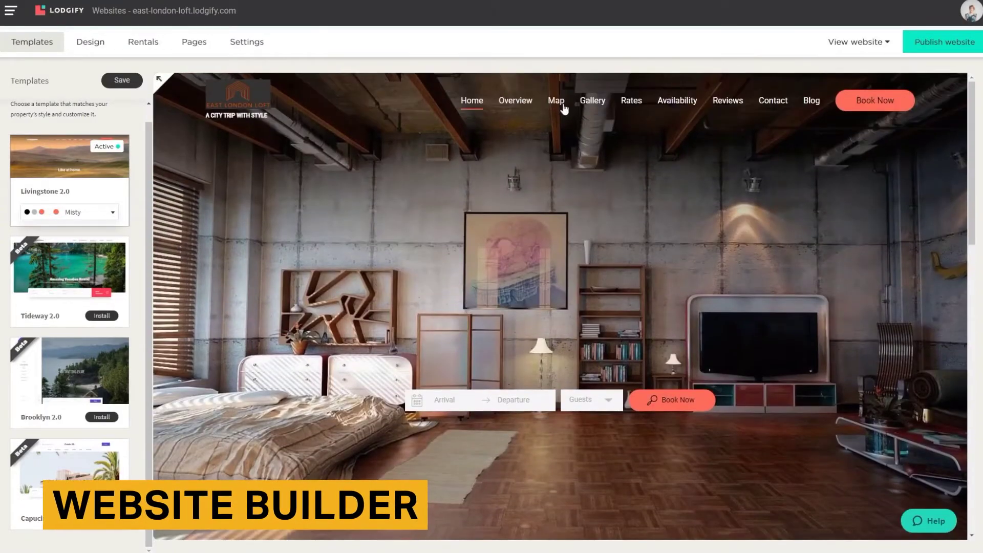
Preview the Gallery, apply Tideway 2.0, browse its hero photos and Gallery, then view Overview.
{"action": "left_click", "coordinate": [600, 105]}
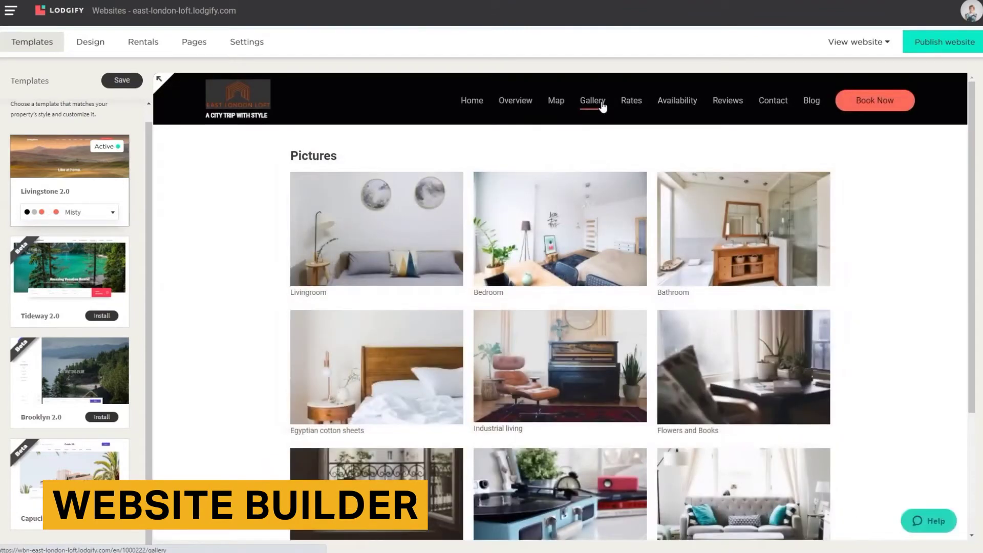
{"action": "scroll", "coordinate": [605, 113], "scroll_direction": "down", "scroll_amount": 3}
{"action": "scroll", "coordinate": [604, 119], "scroll_direction": "up", "scroll_amount": 2}
{"action": "scroll", "coordinate": [604, 119], "scroll_direction": "up", "scroll_amount": 1}
{"action": "left_click", "coordinate": [96, 266]}
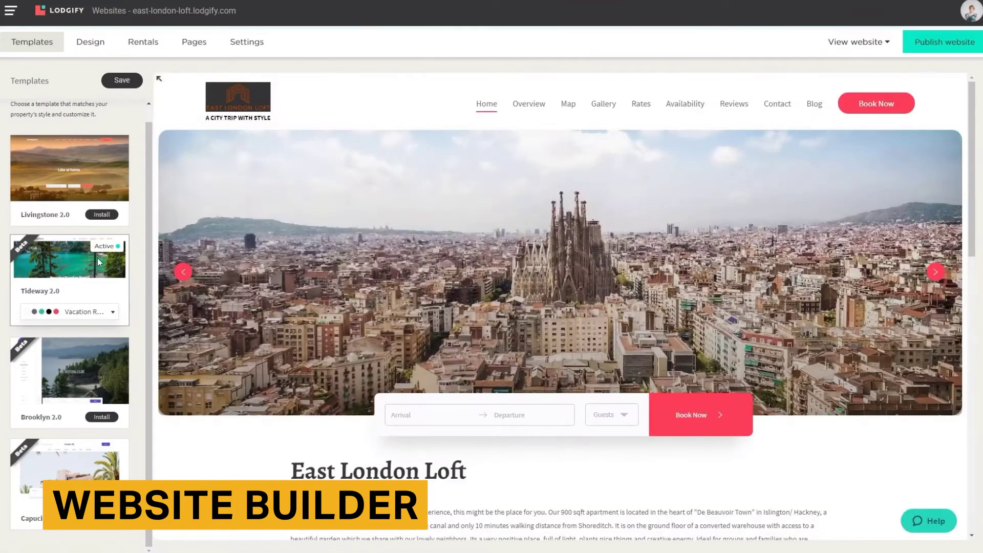
{"action": "left_click", "coordinate": [934, 273]}
{"action": "left_click", "coordinate": [935, 272]}
{"action": "scroll", "coordinate": [906, 278], "scroll_direction": "down", "scroll_amount": 2}
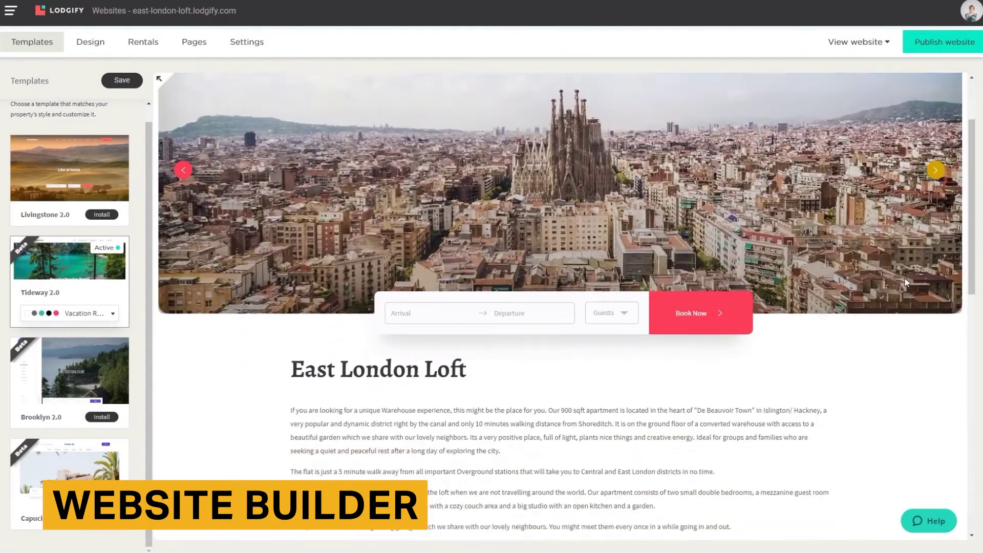
{"action": "scroll", "coordinate": [905, 278], "scroll_direction": "down", "scroll_amount": 3}
{"action": "scroll", "coordinate": [904, 279], "scroll_direction": "down", "scroll_amount": 3}
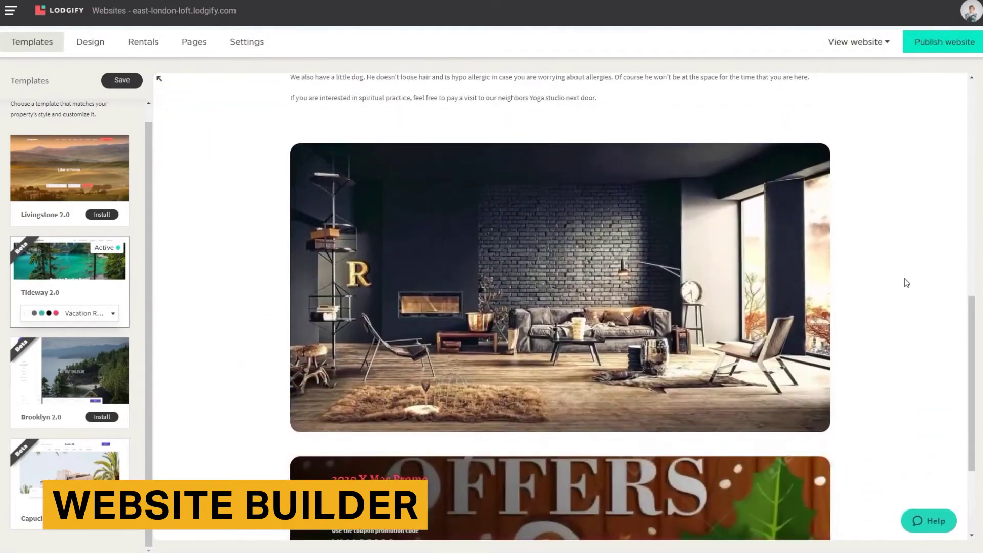
{"action": "scroll", "coordinate": [904, 282], "scroll_direction": "down", "scroll_amount": 2}
{"action": "scroll", "coordinate": [904, 282], "scroll_direction": "up", "scroll_amount": 1}
{"action": "scroll", "coordinate": [905, 282], "scroll_direction": "up", "scroll_amount": 3}
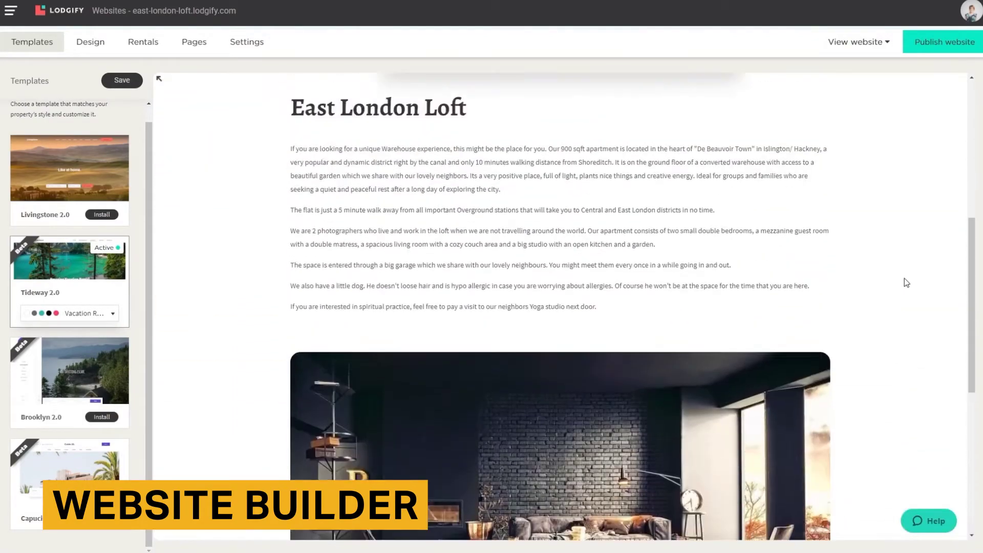
{"action": "scroll", "coordinate": [904, 283], "scroll_direction": "up", "scroll_amount": 1}
{"action": "scroll", "coordinate": [904, 283], "scroll_direction": "up", "scroll_amount": 3}
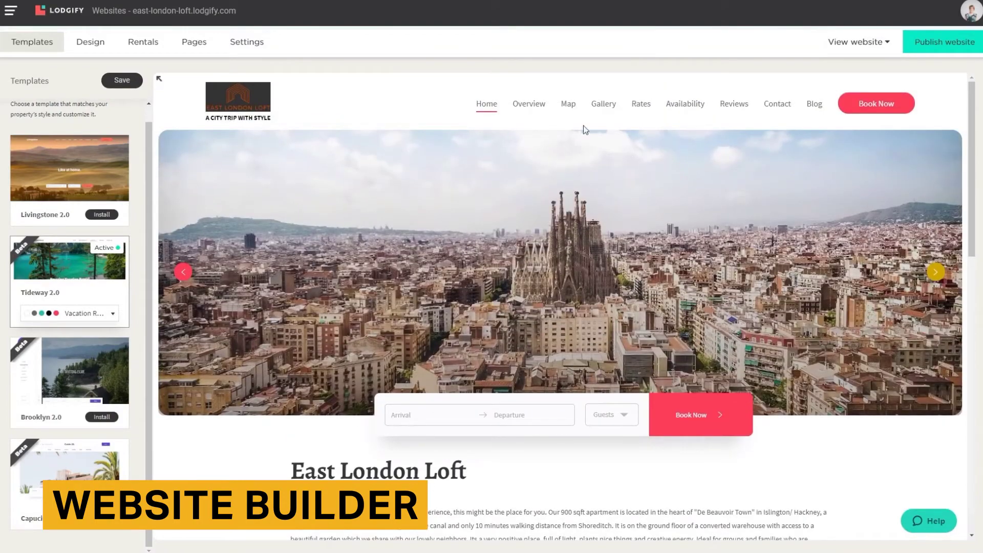
{"action": "left_click", "coordinate": [603, 106]}
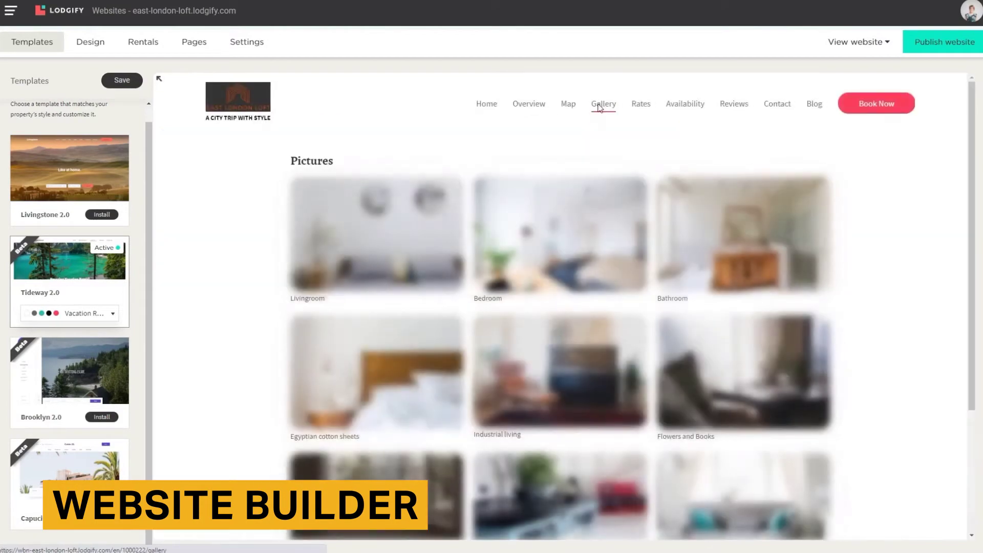
{"action": "scroll", "coordinate": [623, 148], "scroll_direction": "down", "scroll_amount": 1}
{"action": "scroll", "coordinate": [625, 152], "scroll_direction": "down", "scroll_amount": 2}
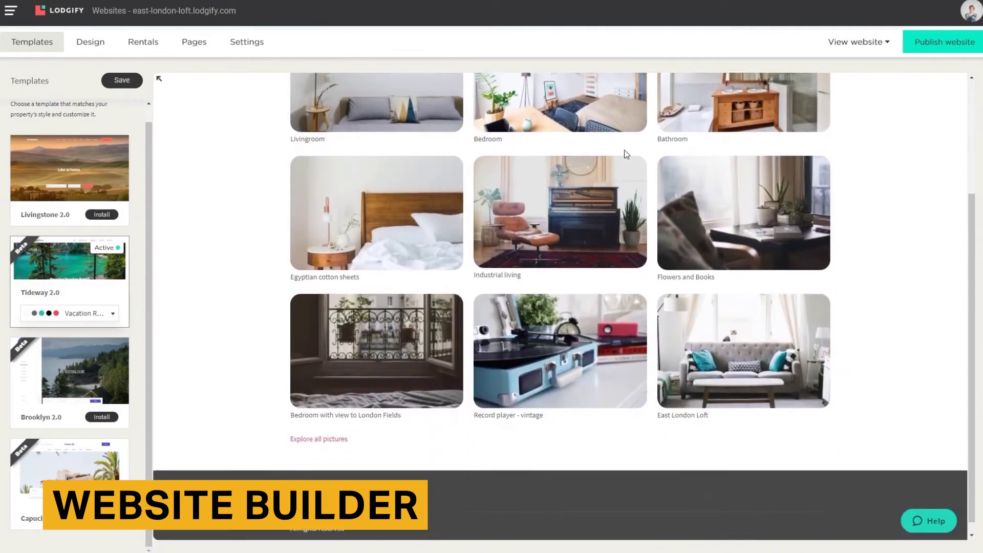
{"action": "scroll", "coordinate": [625, 154], "scroll_direction": "up", "scroll_amount": 3}
{"action": "left_click", "coordinate": [529, 106]}
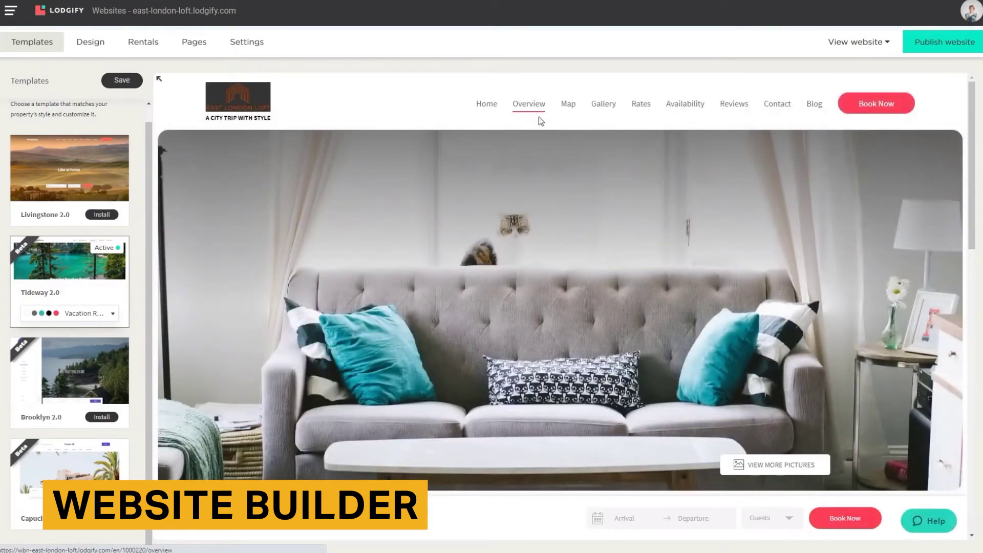
{"action": "scroll", "coordinate": [540, 117], "scroll_direction": "down", "scroll_amount": 2}
{"action": "scroll", "coordinate": [540, 118], "scroll_direction": "down", "scroll_amount": 2}
{"action": "scroll", "coordinate": [540, 118], "scroll_direction": "down", "scroll_amount": 3}
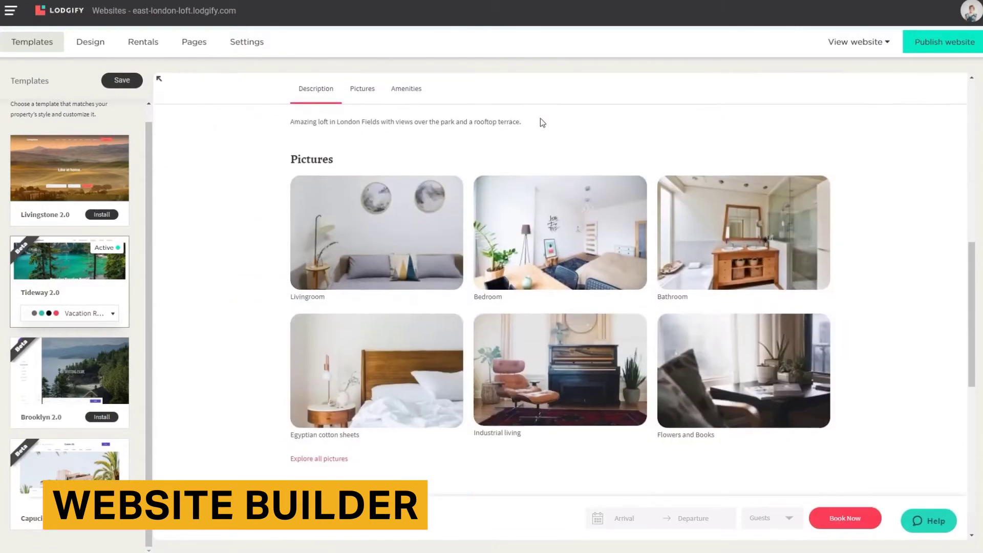
{"action": "scroll", "coordinate": [540, 119], "scroll_direction": "down", "scroll_amount": 2}
{"action": "scroll", "coordinate": [541, 120], "scroll_direction": "down", "scroll_amount": 3}
{"action": "scroll", "coordinate": [541, 121], "scroll_direction": "down", "scroll_amount": 2}
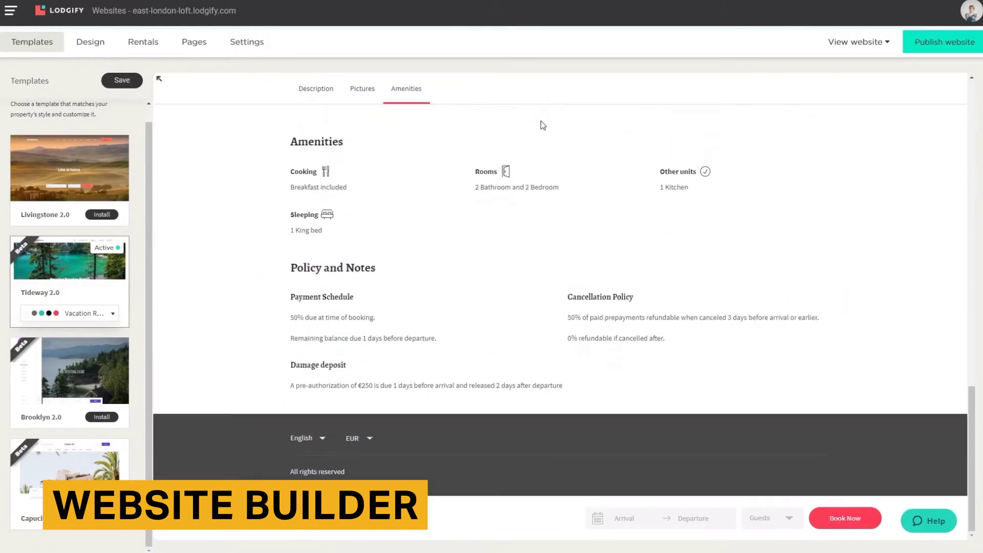
{"action": "scroll", "coordinate": [540, 123], "scroll_direction": "up", "scroll_amount": 3}
{"action": "scroll", "coordinate": [541, 123], "scroll_direction": "up", "scroll_amount": 2}
{"action": "scroll", "coordinate": [542, 123], "scroll_direction": "up", "scroll_amount": 3}
{"action": "scroll", "coordinate": [541, 123], "scroll_direction": "up", "scroll_amount": 2}
{"action": "scroll", "coordinate": [541, 123], "scroll_direction": "up", "scroll_amount": 1}
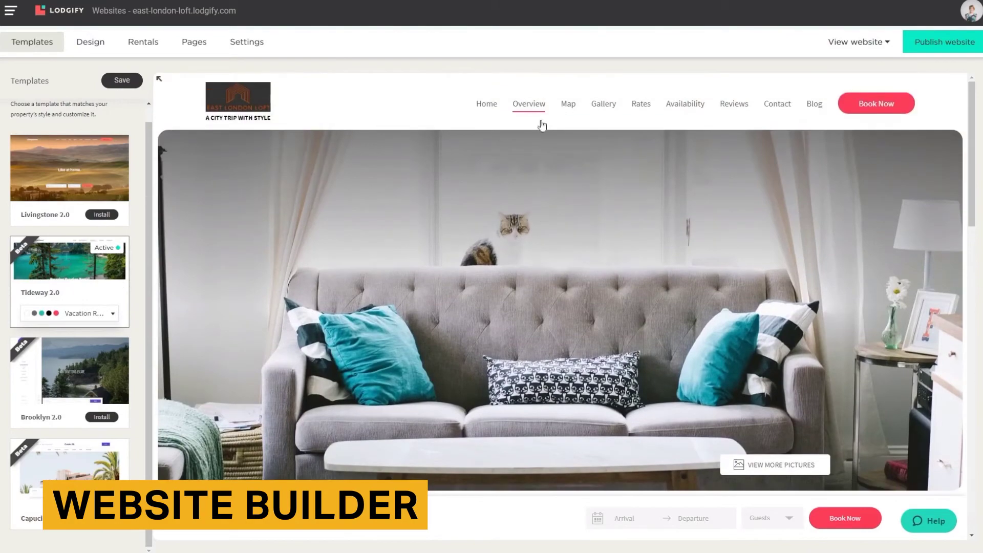
Try Brooklyn 2.0, view the Gallery under Livingstone 2.0, then reapply Tideway 2.0.
{"action": "left_click", "coordinate": [108, 365]}
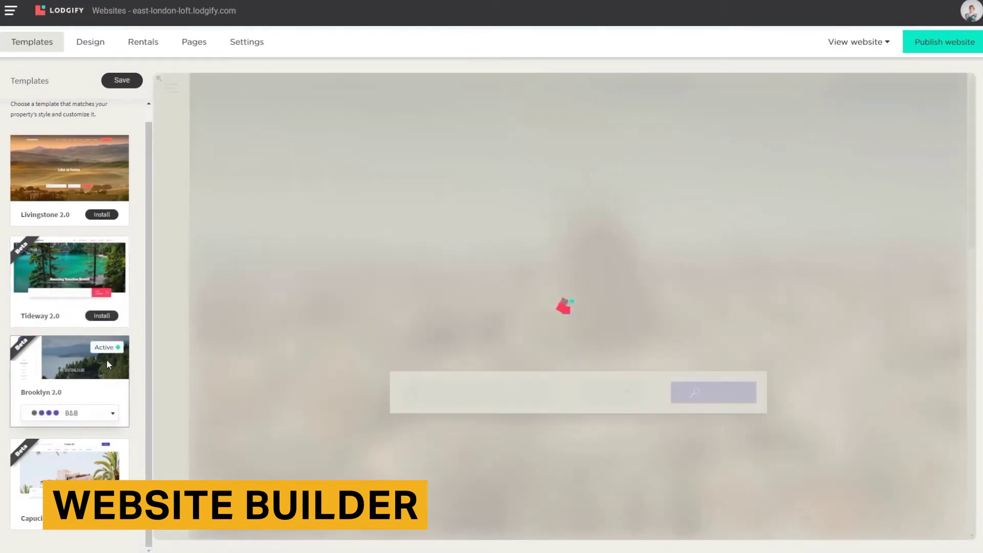
{"action": "scroll", "coordinate": [546, 151], "scroll_direction": "up", "scroll_amount": 4}
{"action": "scroll", "coordinate": [546, 152], "scroll_direction": "up", "scroll_amount": 3}
{"action": "scroll", "coordinate": [547, 152], "scroll_direction": "up", "scroll_amount": 2}
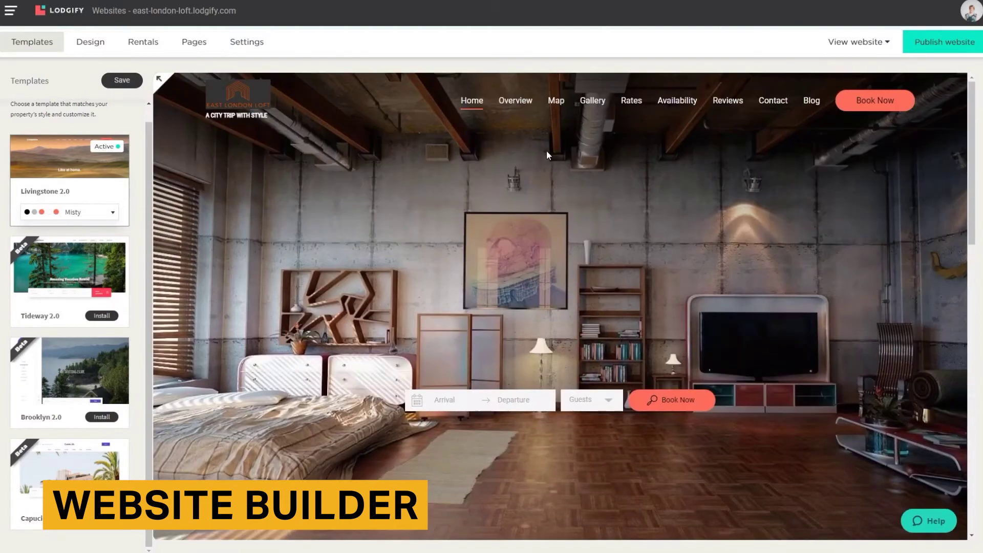
{"action": "left_click", "coordinate": [598, 105]}
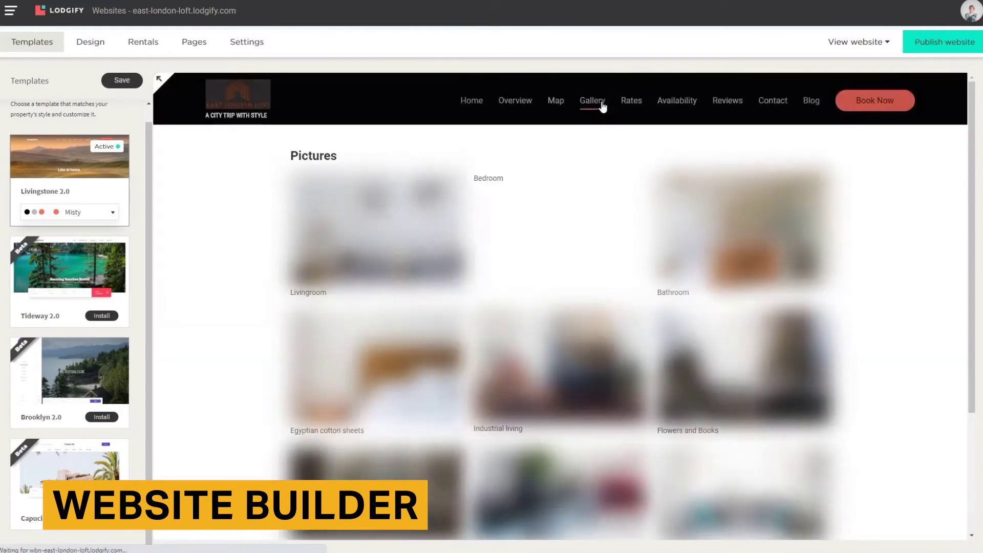
{"action": "scroll", "coordinate": [605, 113], "scroll_direction": "down", "scroll_amount": 1}
{"action": "scroll", "coordinate": [604, 113], "scroll_direction": "down", "scroll_amount": 2}
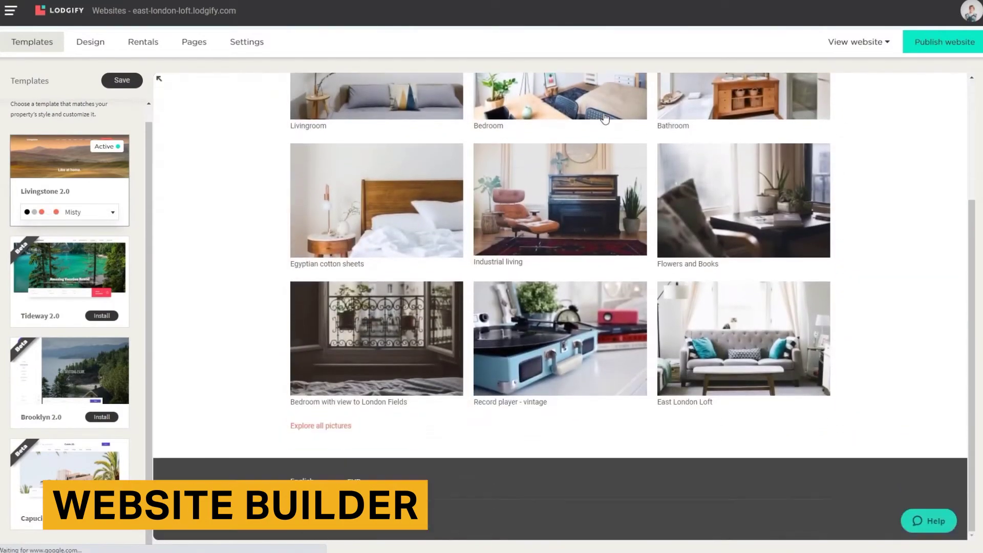
{"action": "scroll", "coordinate": [606, 119], "scroll_direction": "up", "scroll_amount": 2}
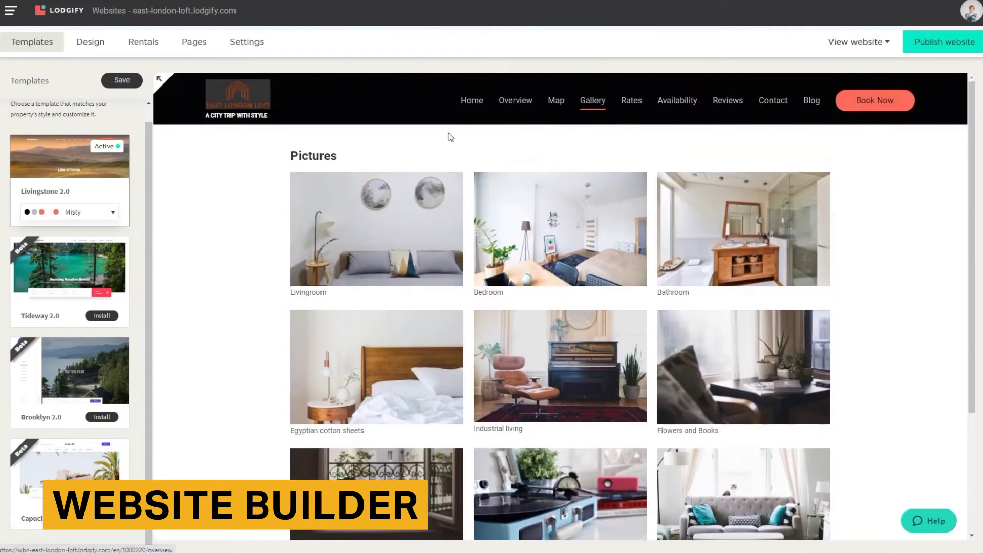
{"action": "left_click", "coordinate": [96, 267]}
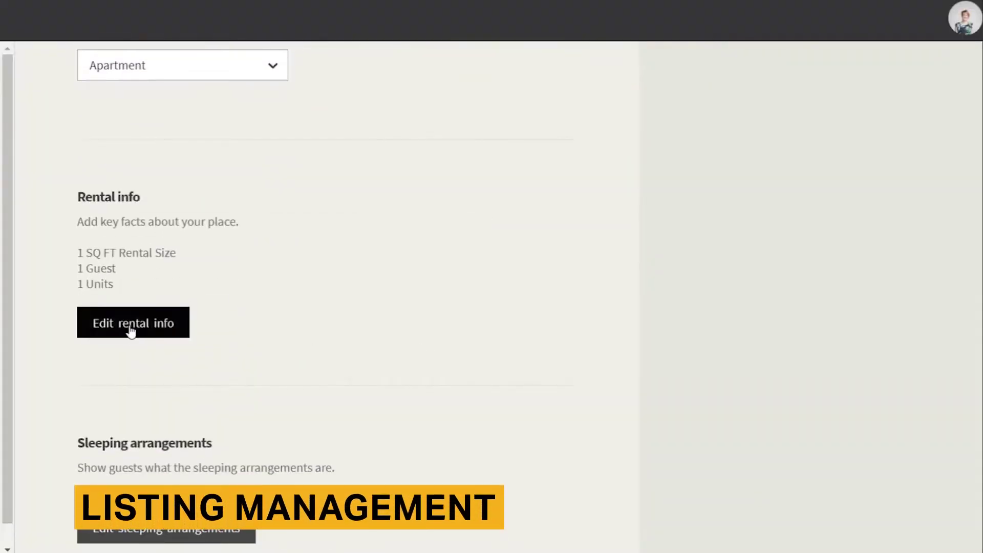
Set rental size to 80 SQ MT with 4 guests and 2 units, and save.
{"action": "left_click", "coordinate": [130, 326]}
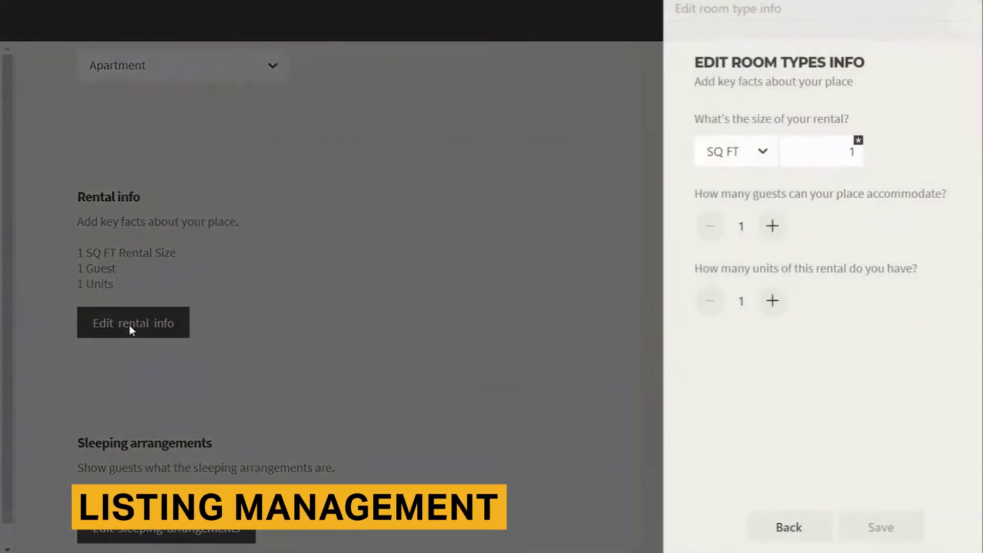
{"action": "left_click", "coordinate": [753, 153]}
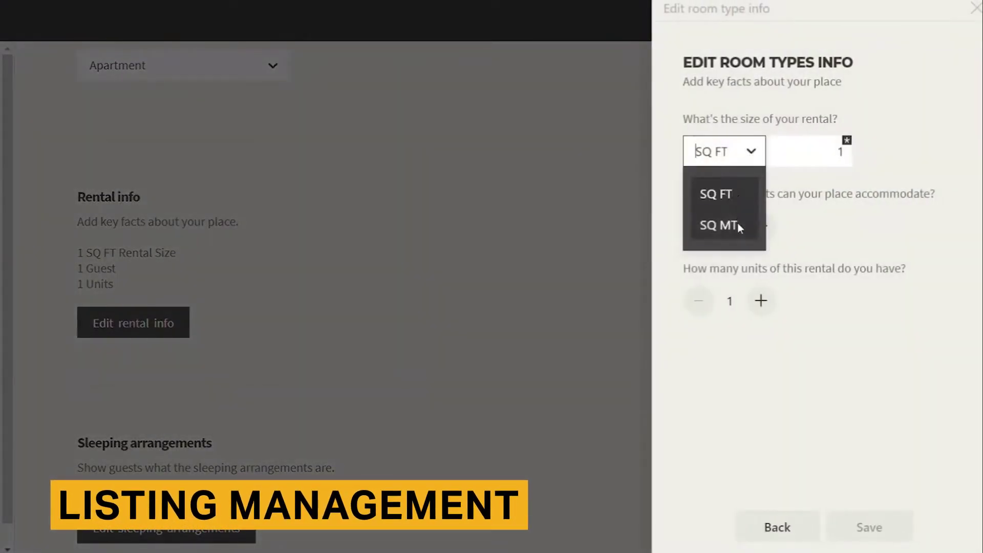
{"action": "left_click", "coordinate": [739, 226]}
{"action": "key", "text": "BackSpace"}
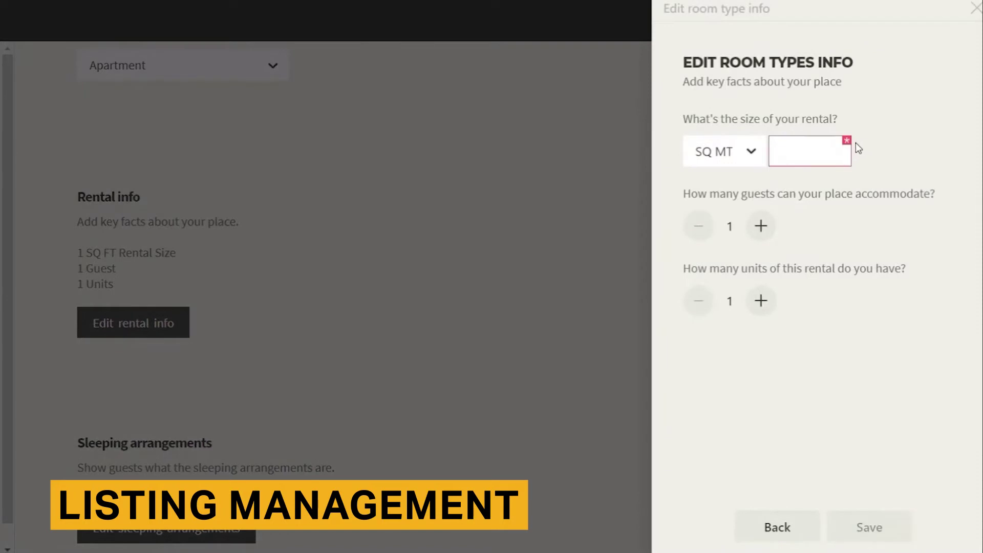
{"action": "type", "text": "80"}
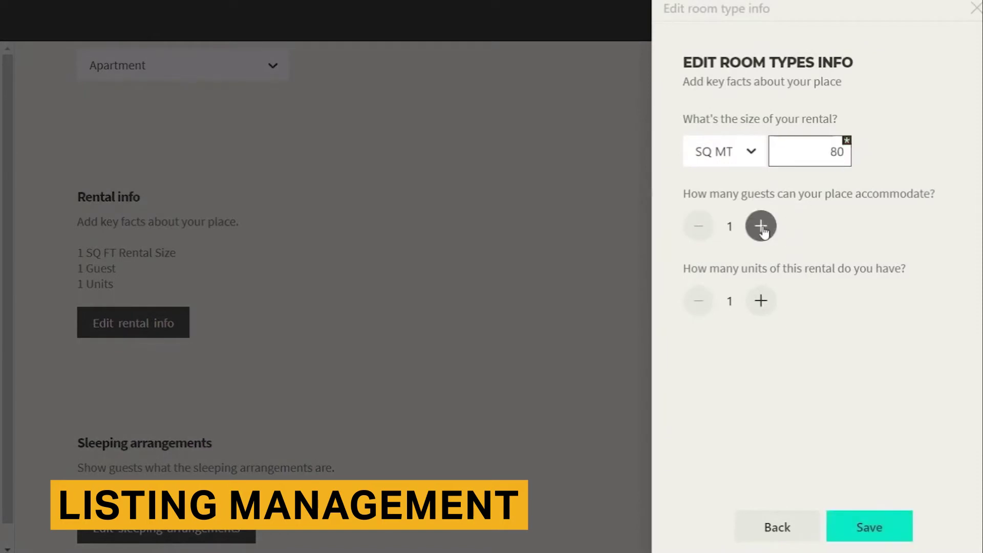
{"action": "left_click", "coordinate": [760, 301]}
{"action": "scroll", "coordinate": [836, 305], "scroll_direction": "down", "scroll_amount": 1}
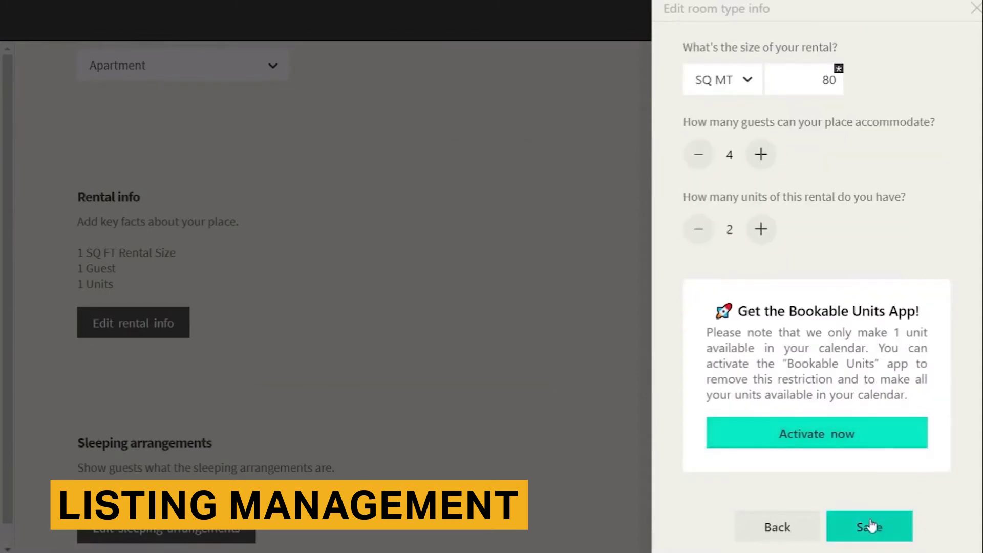
{"action": "left_click", "coordinate": [848, 525]}
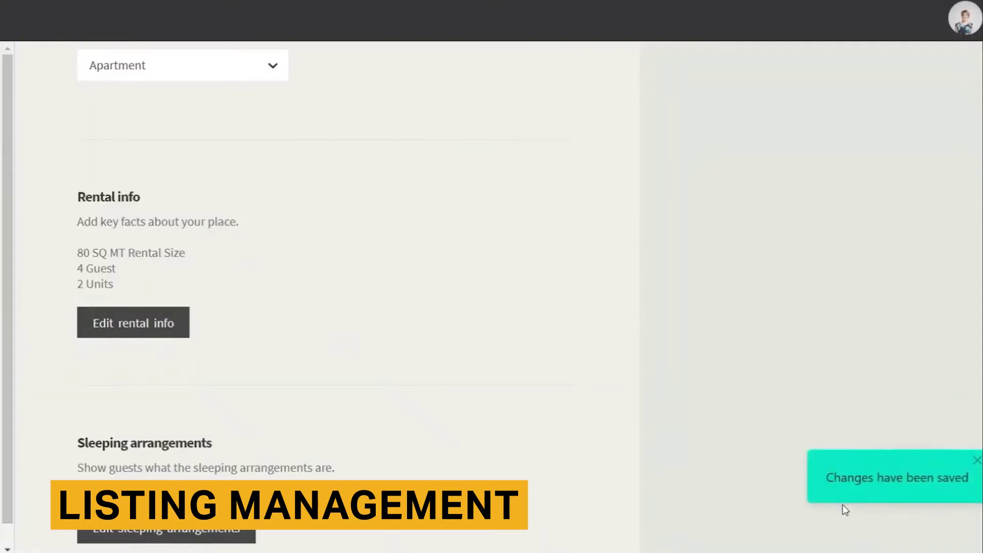
{"action": "scroll", "coordinate": [393, 419], "scroll_direction": "down", "scroll_amount": 2}
{"action": "scroll", "coordinate": [387, 413], "scroll_direction": "down", "scroll_amount": 1}
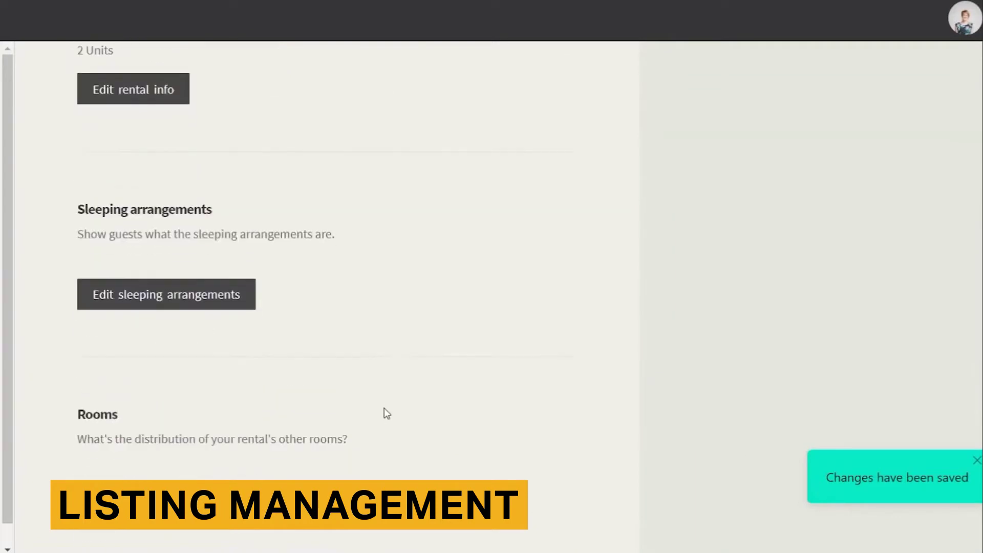
Add a baby crib, double bed and king-size bed to sleeping arrangements and save.
{"action": "left_click", "coordinate": [192, 304]}
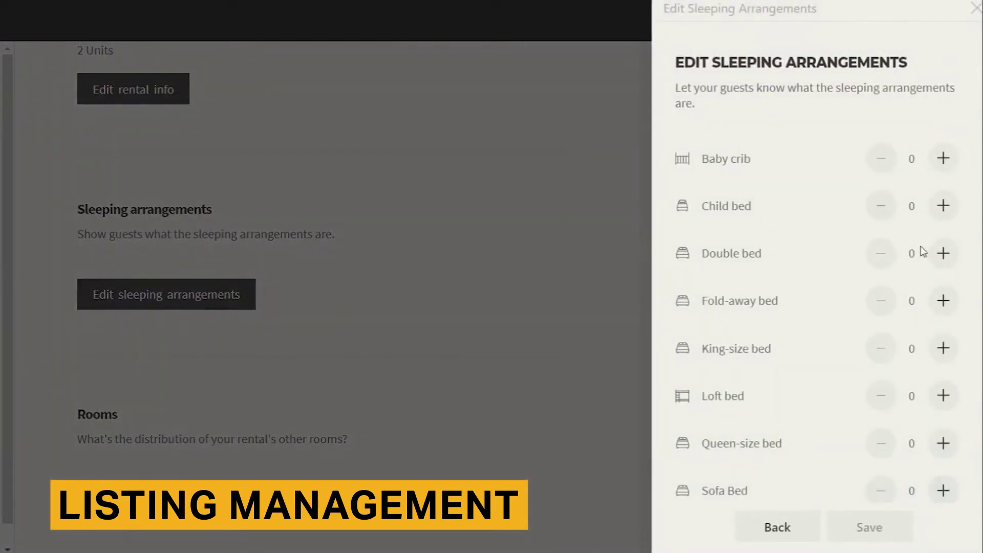
{"action": "left_click", "coordinate": [943, 159]}
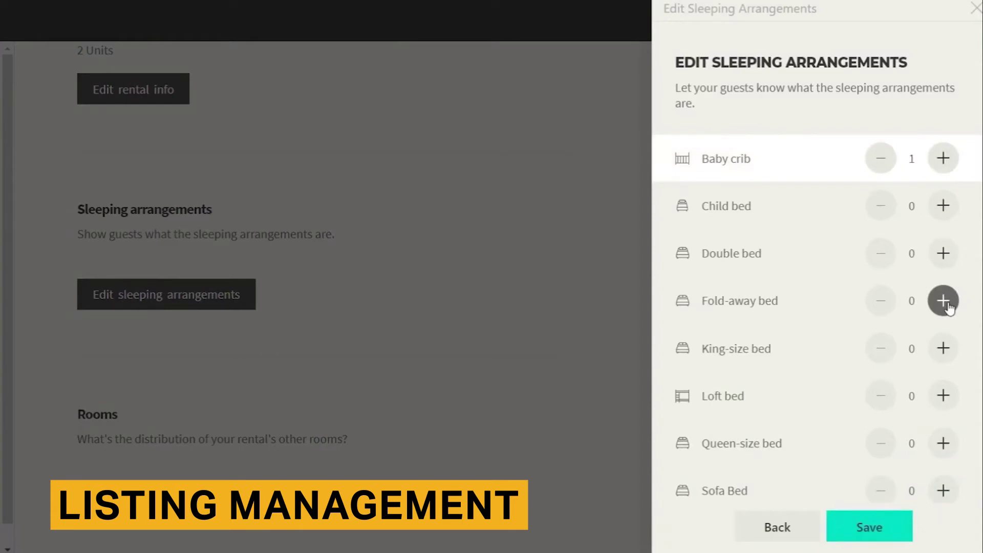
{"action": "left_click", "coordinate": [944, 254]}
{"action": "left_click", "coordinate": [943, 348]}
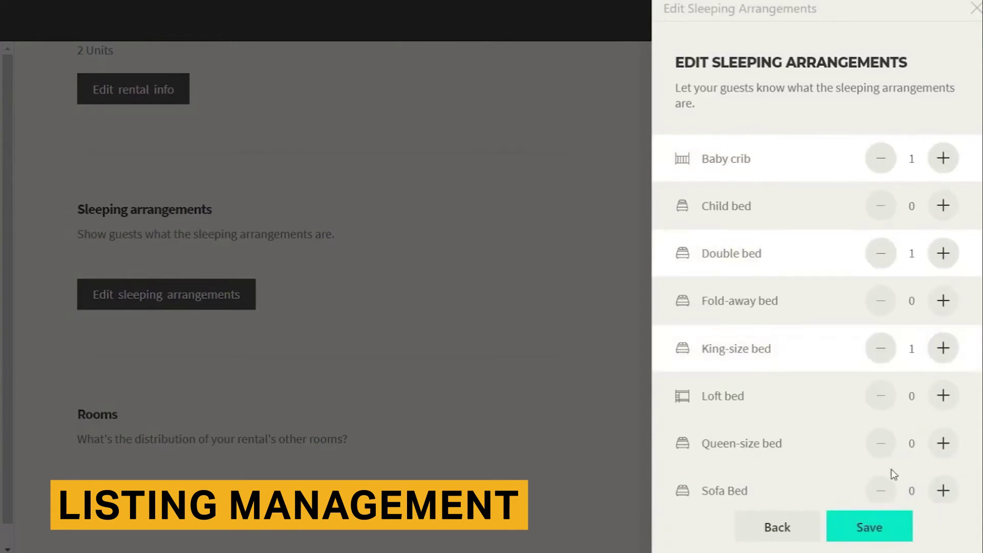
{"action": "left_click", "coordinate": [869, 527]}
{"action": "scroll", "coordinate": [513, 409], "scroll_direction": "down", "scroll_amount": 1}
{"action": "scroll", "coordinate": [514, 409], "scroll_direction": "down", "scroll_amount": 3}
Give the rental two bedrooms, a bathroom, a kitchen and a living room, and save.
{"action": "left_click", "coordinate": [139, 341]}
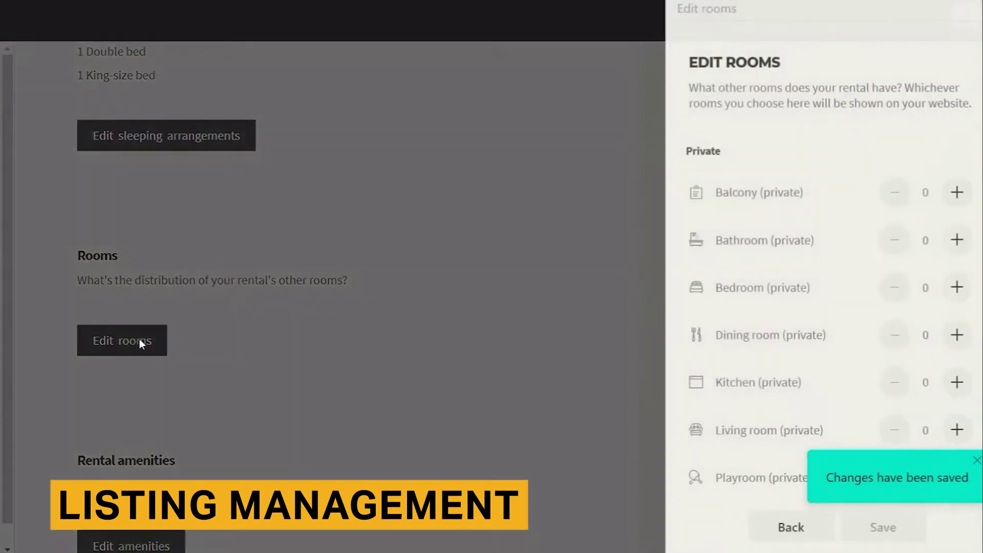
{"action": "left_click", "coordinate": [944, 287]}
{"action": "left_click", "coordinate": [943, 287]}
{"action": "left_click", "coordinate": [944, 239]}
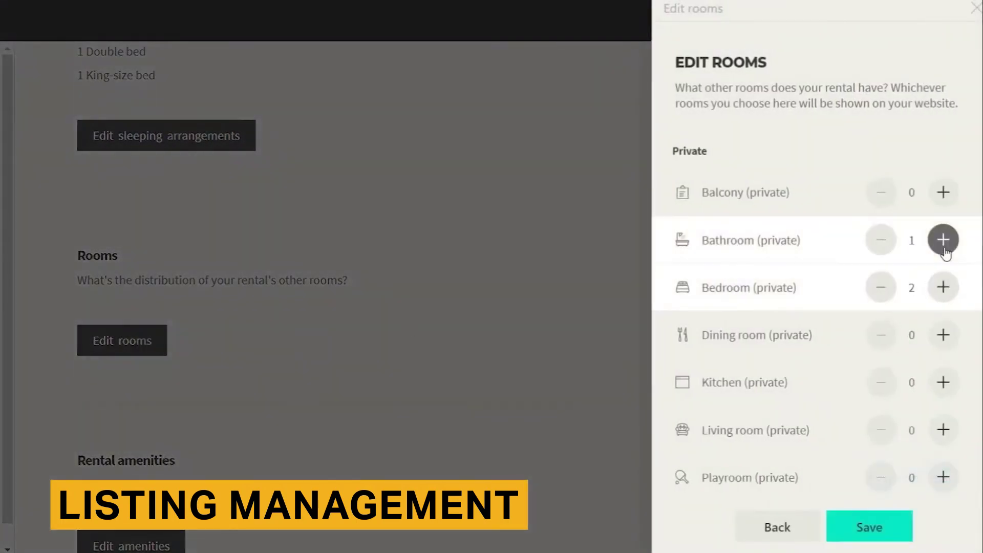
{"action": "left_click", "coordinate": [943, 383]}
{"action": "left_click", "coordinate": [944, 430]}
{"action": "left_click", "coordinate": [894, 528]}
{"action": "scroll", "coordinate": [433, 351], "scroll_direction": "down", "scroll_amount": 1}
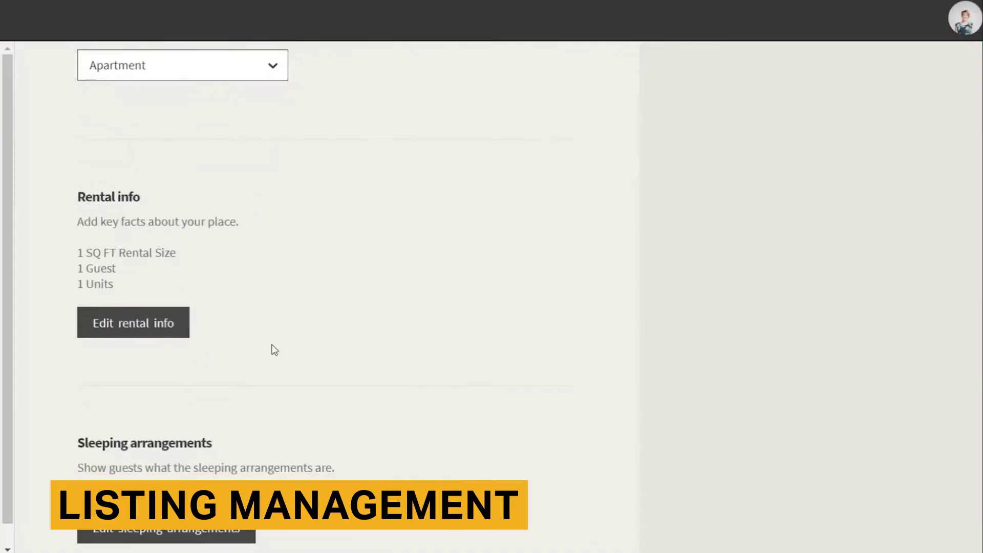
Re-enter the rental size as 80 SQ MT, replacing 1, with 4 guests and 2 units.
{"action": "left_click", "coordinate": [131, 327]}
{"action": "left_click", "coordinate": [752, 152]}
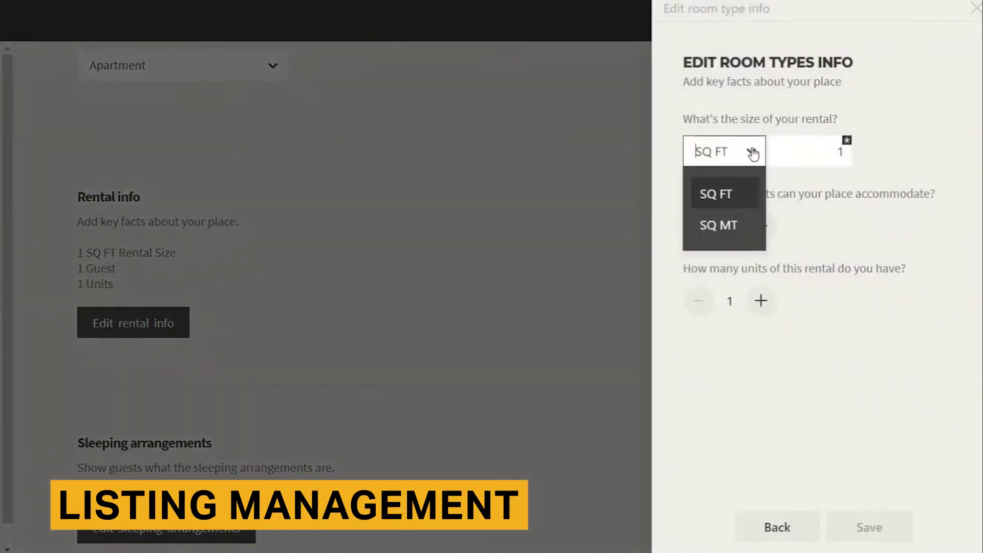
{"action": "left_click", "coordinate": [737, 225]}
{"action": "left_click", "coordinate": [837, 152]}
{"action": "left_click_drag", "start_coordinate": [834, 151], "coordinate": [860, 148]}
{"action": "key", "text": "BackSpace"}
{"action": "type", "text": "80"}
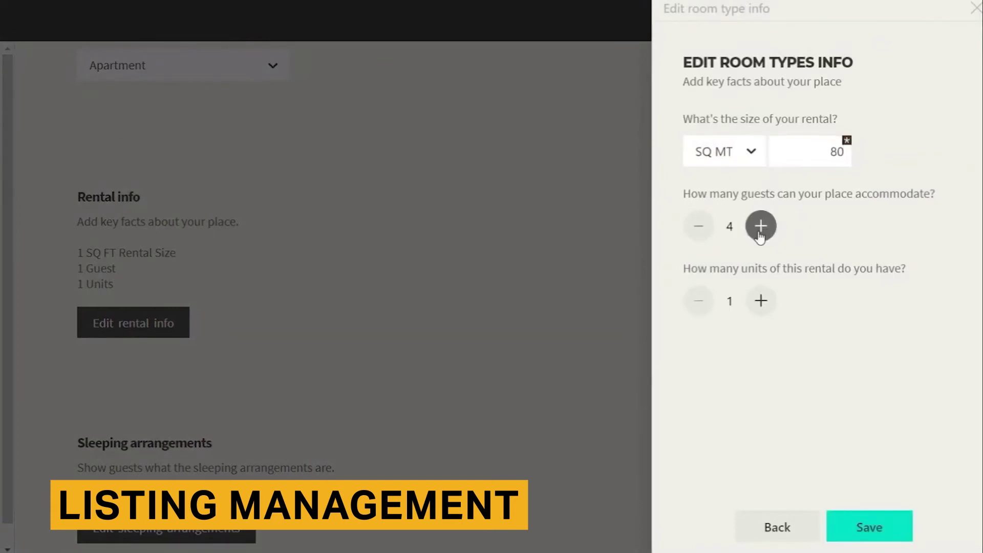
{"action": "left_click", "coordinate": [761, 301]}
{"action": "scroll", "coordinate": [838, 309], "scroll_direction": "down", "scroll_amount": 1}
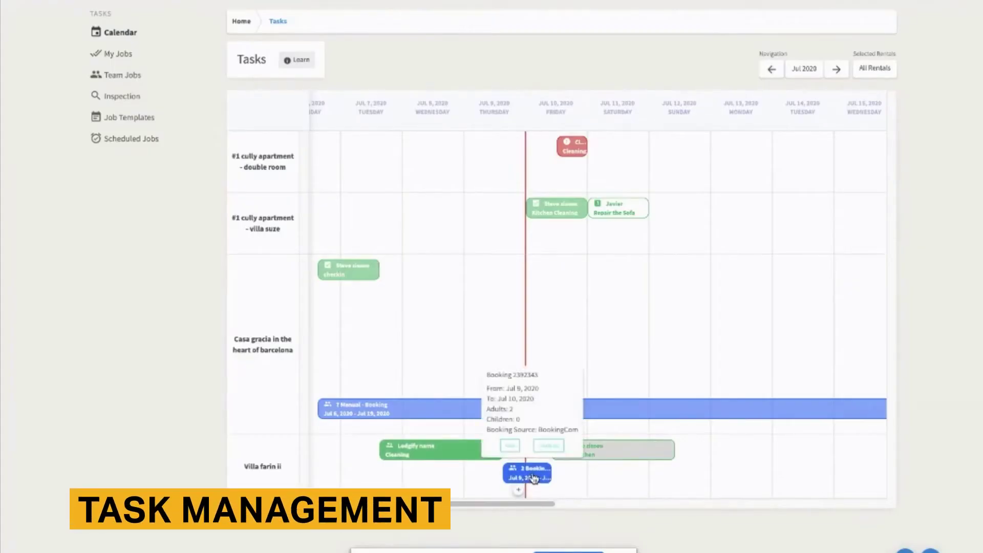
Discard a job started from the booking, then create a Jul 5 Pool maintenance job and pick its assignee.
{"action": "left_click", "coordinate": [558, 452]}
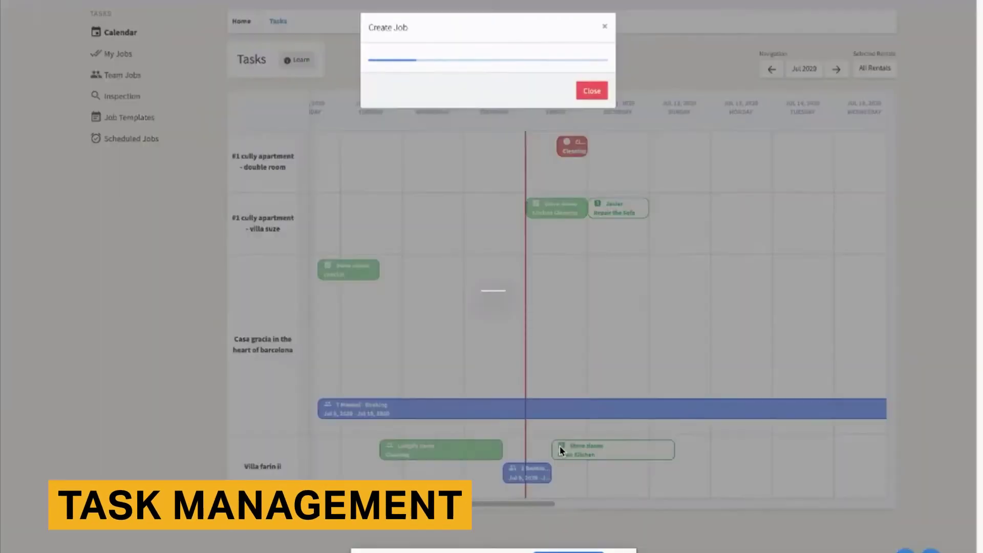
{"action": "left_click", "coordinate": [606, 30]}
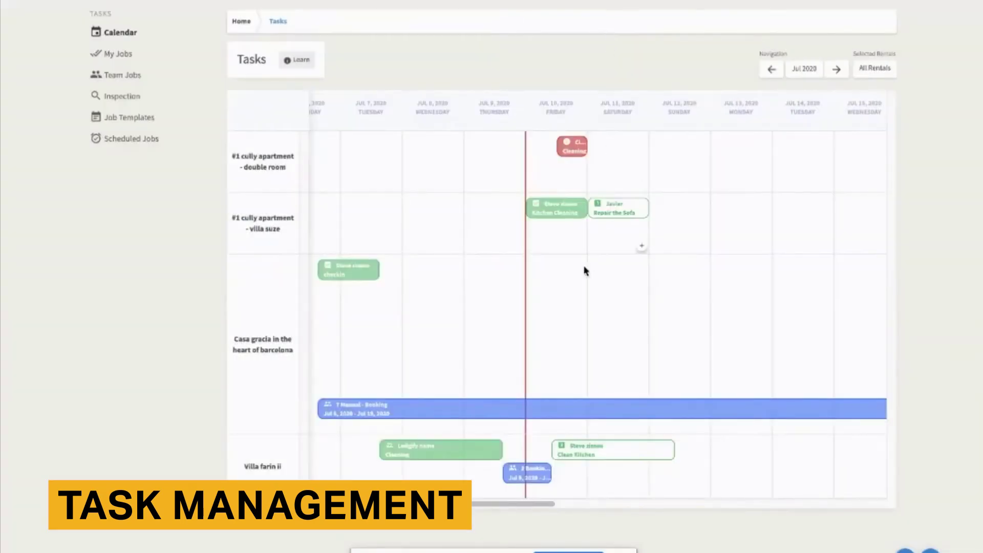
{"action": "scroll", "coordinate": [514, 350], "scroll_direction": "left", "scroll_amount": 3}
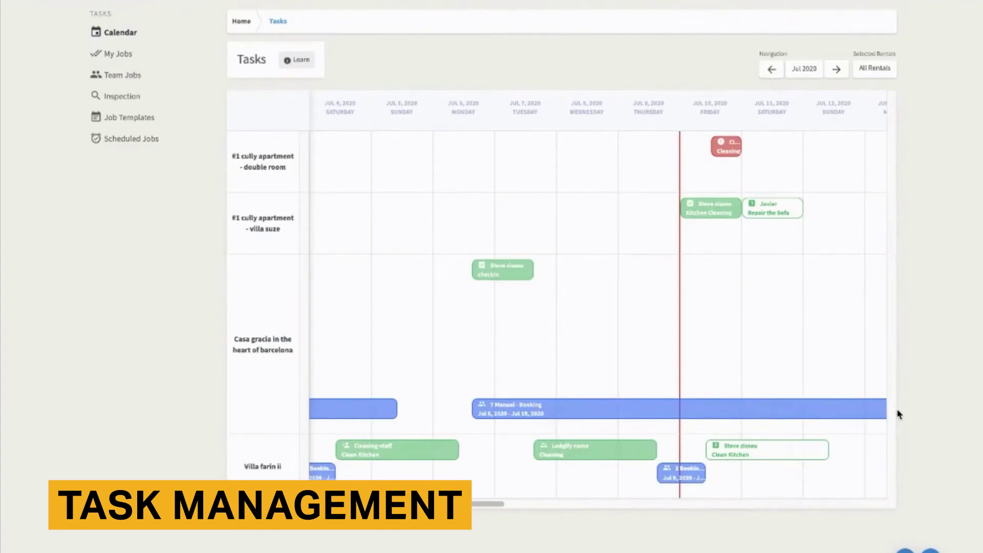
{"action": "scroll", "coordinate": [598, 315], "scroll_direction": "left", "scroll_amount": 3}
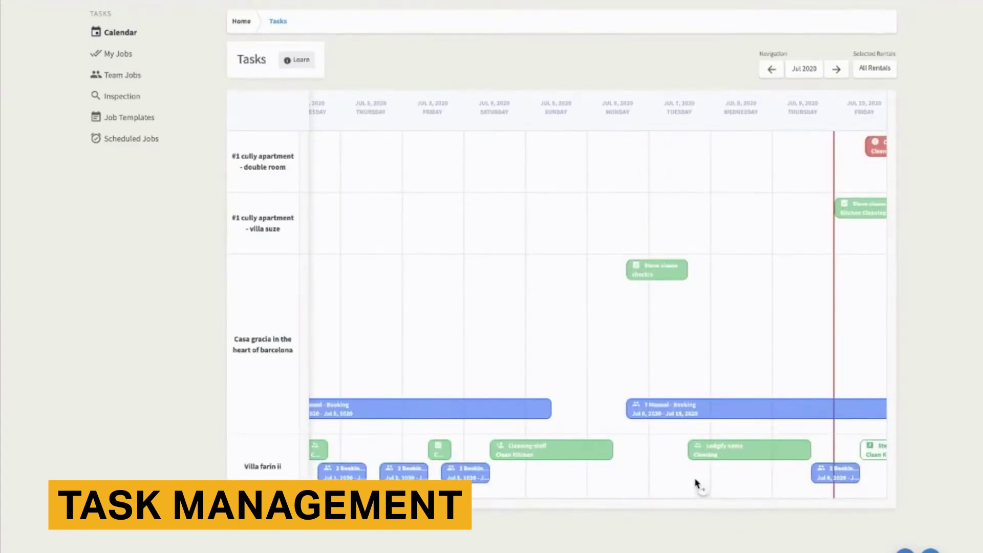
{"action": "left_click", "coordinate": [580, 250]}
{"action": "type", "text": "Maintenance"}
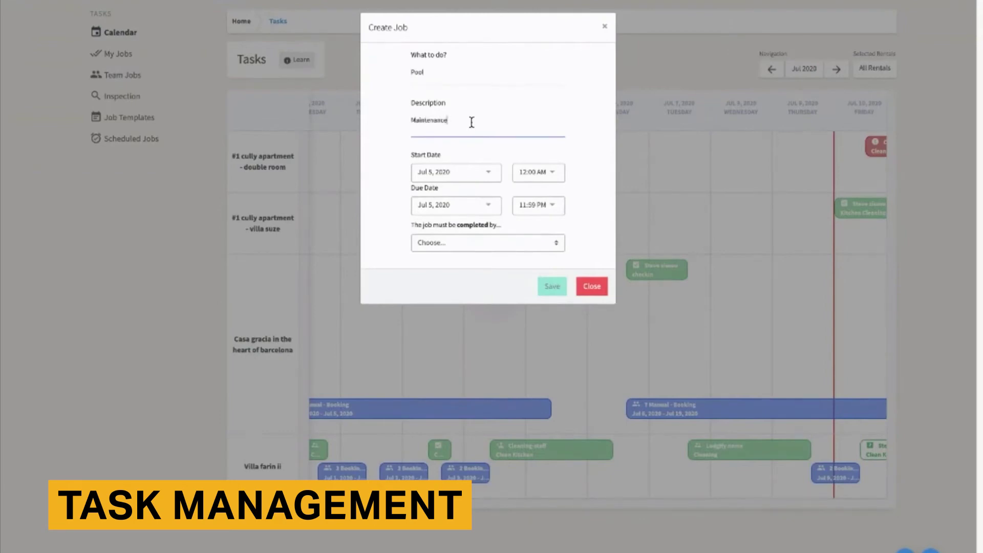
{"action": "left_click", "coordinate": [537, 242]}
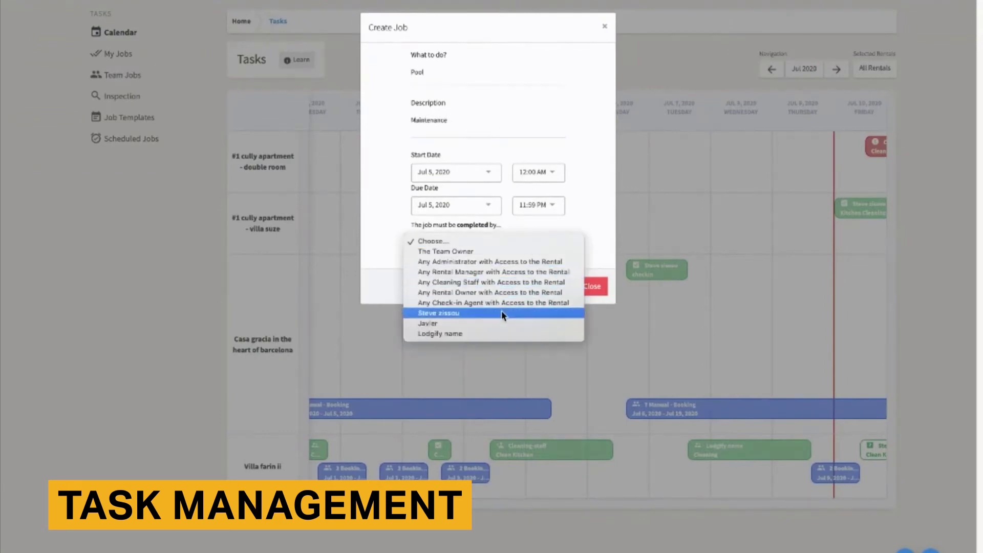